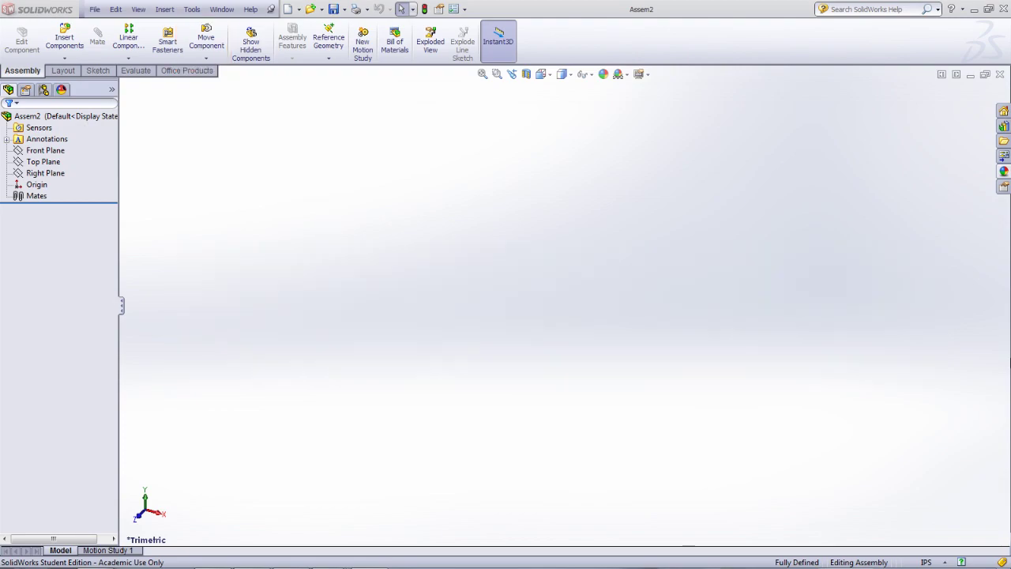
# - Browse the Layout, Assembly and Reference Geometry toolbar options
pyautogui.click(63, 70)
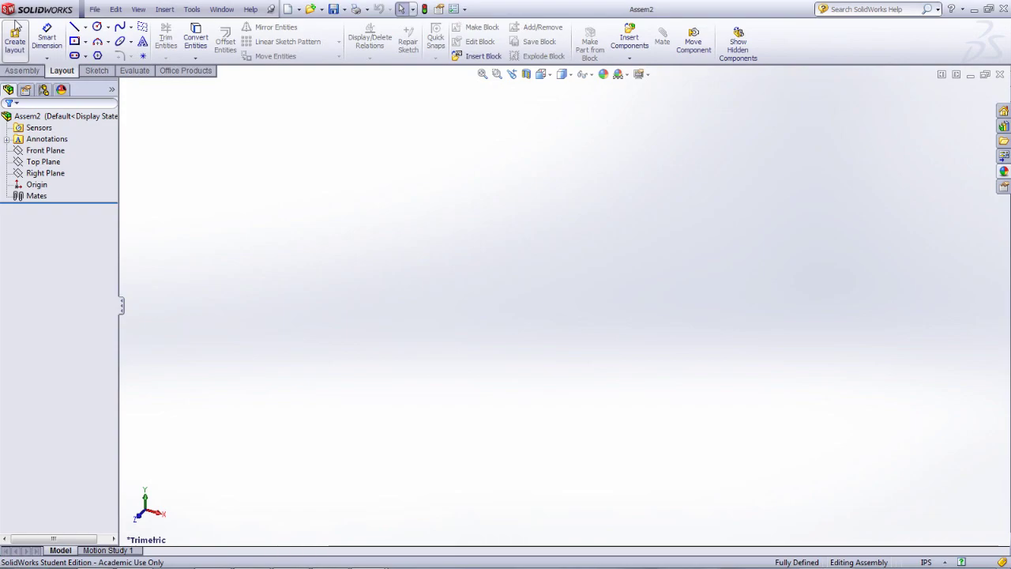
pyautogui.click(23, 71)
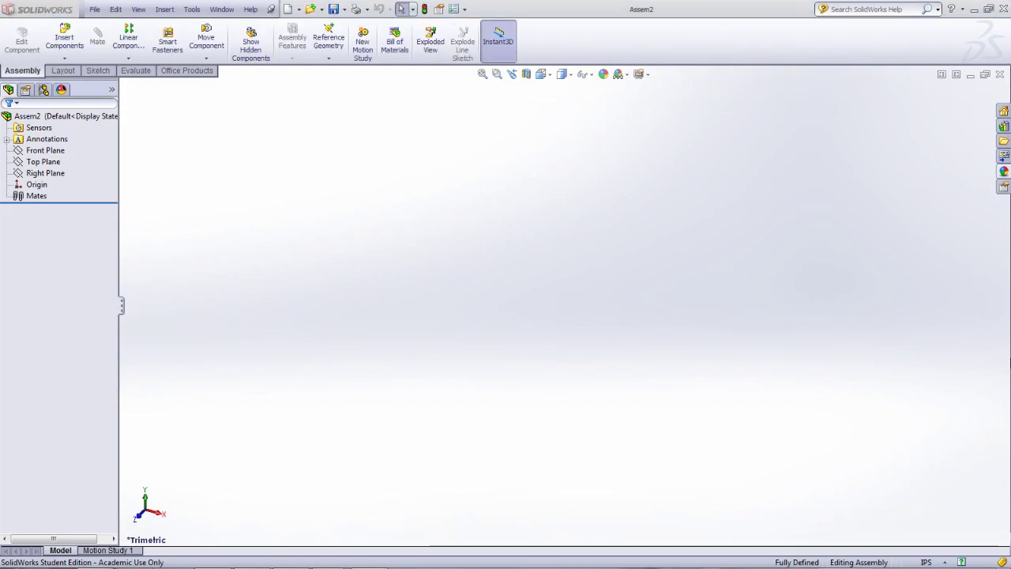
pyautogui.click(328, 43)
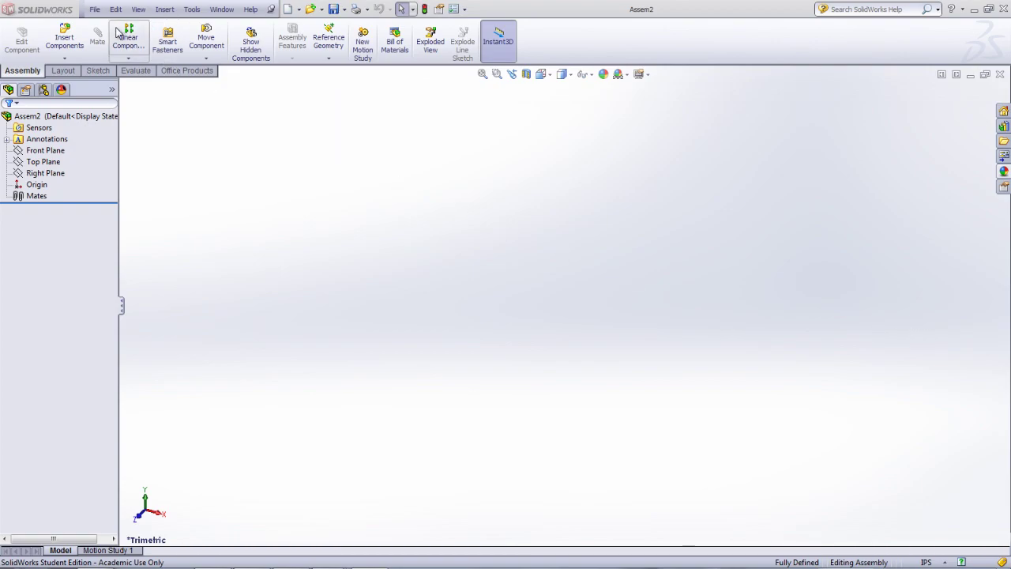
# - Create a new document from the Assembly template, opening Begin Assembly
pyautogui.click(94, 9)
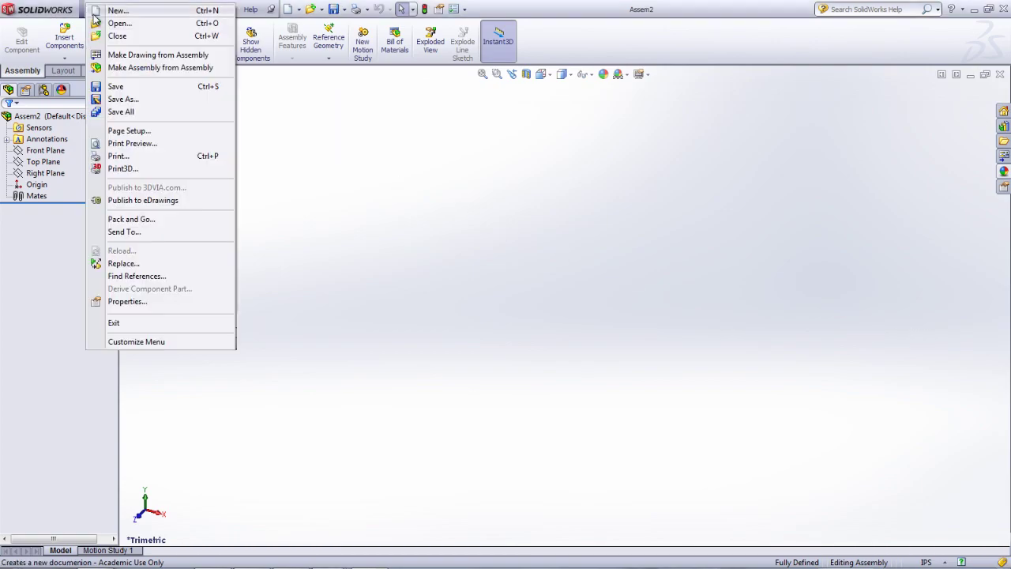
pyautogui.click(95, 11)
pyautogui.click(300, 241)
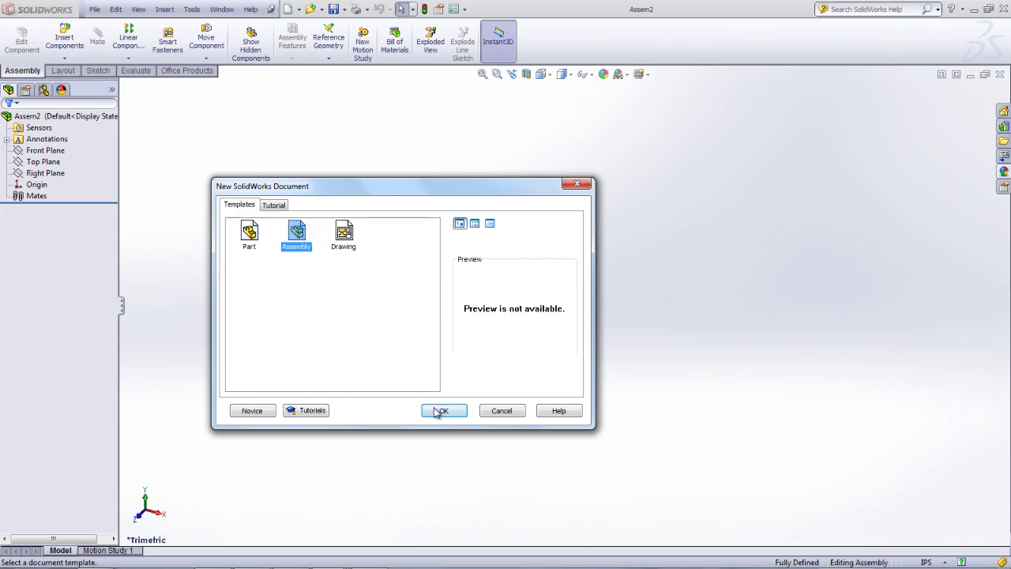
pyautogui.click(440, 411)
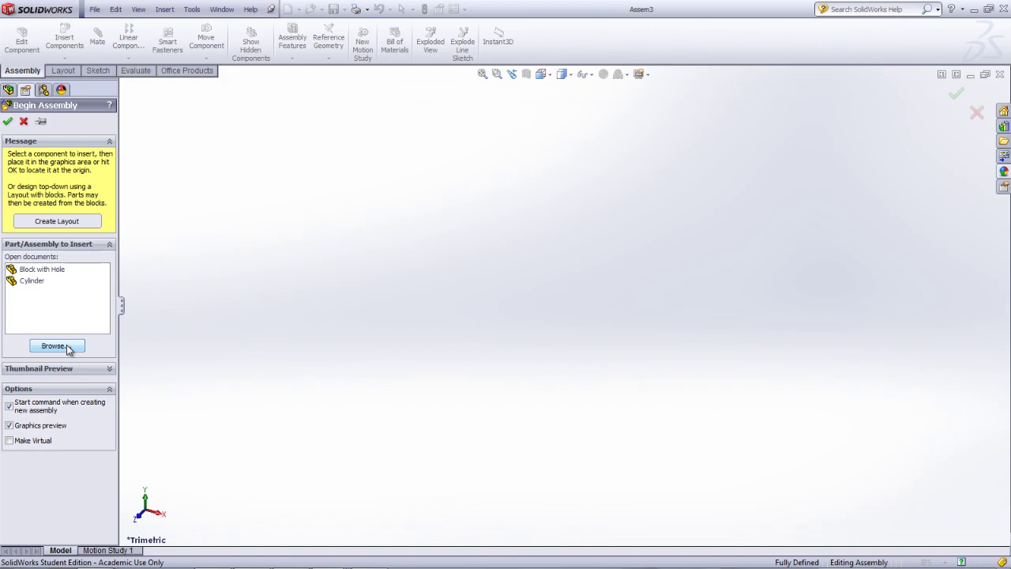
# - Show origins and place Block with Hole at Assem3's origin as the fixed first component
pyautogui.click(139, 9)
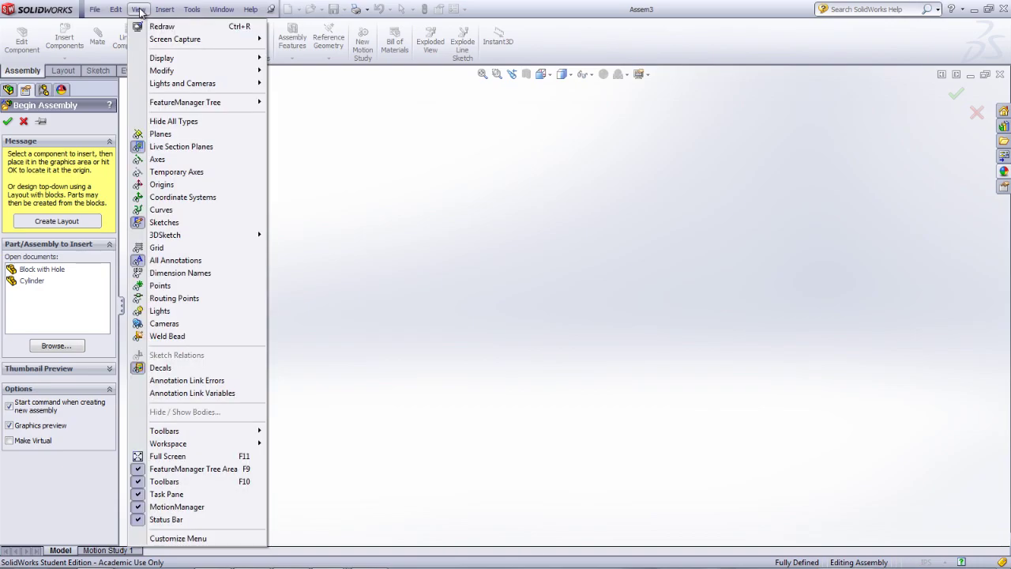
pyautogui.click(158, 185)
pyautogui.click(62, 272)
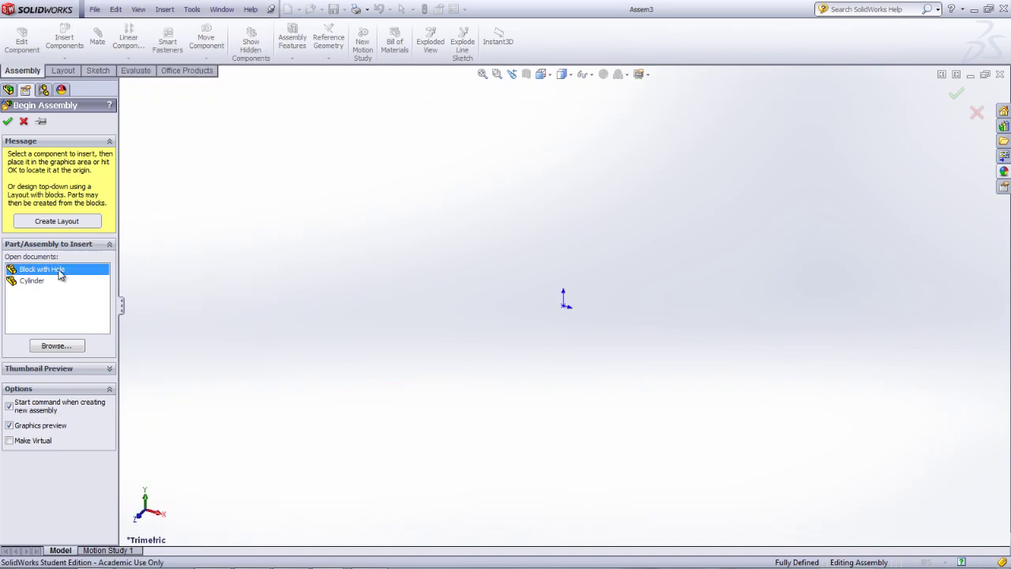
pyautogui.click(563, 305)
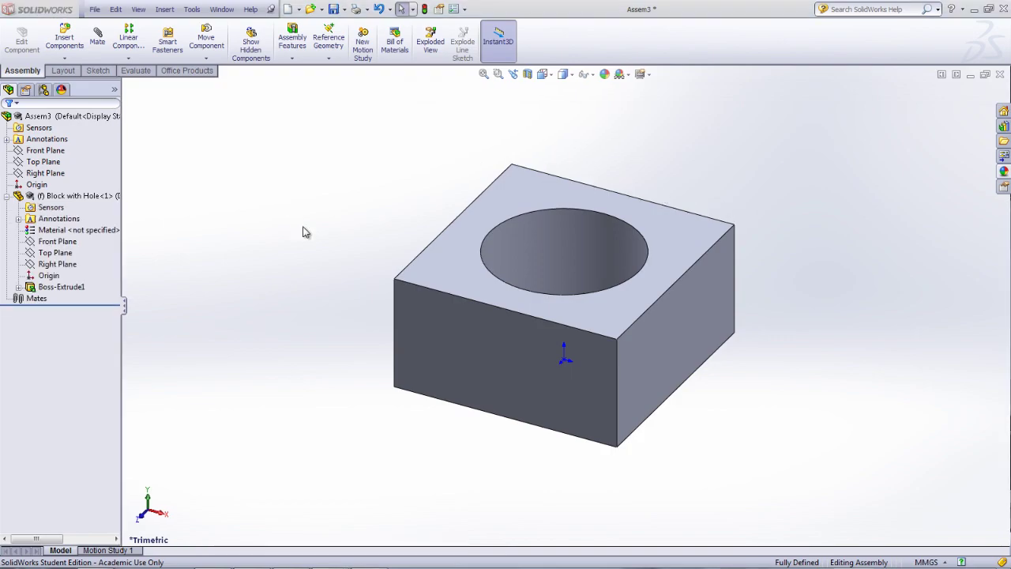
# - Float the block and add an anti-aligned Coincident8 mate between Top Plane and the block's Right Plane
pyautogui.rightClick(420, 317)
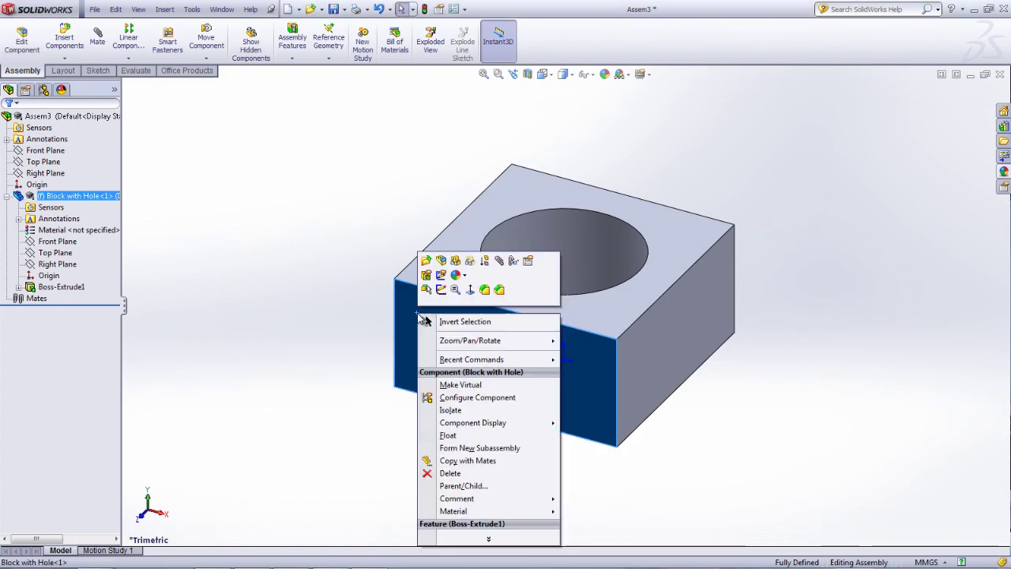
pyautogui.click(448, 435)
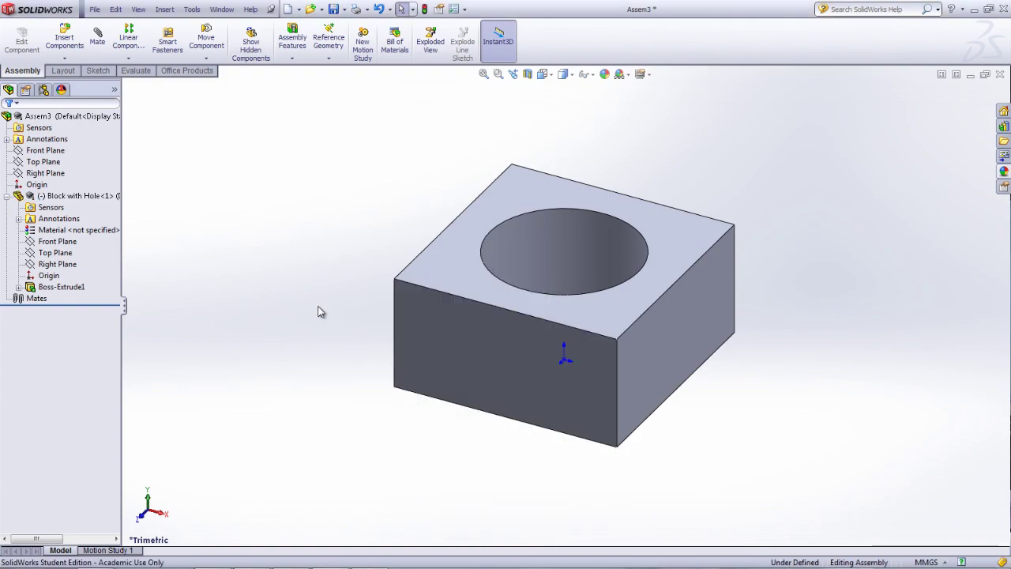
pyautogui.click(98, 43)
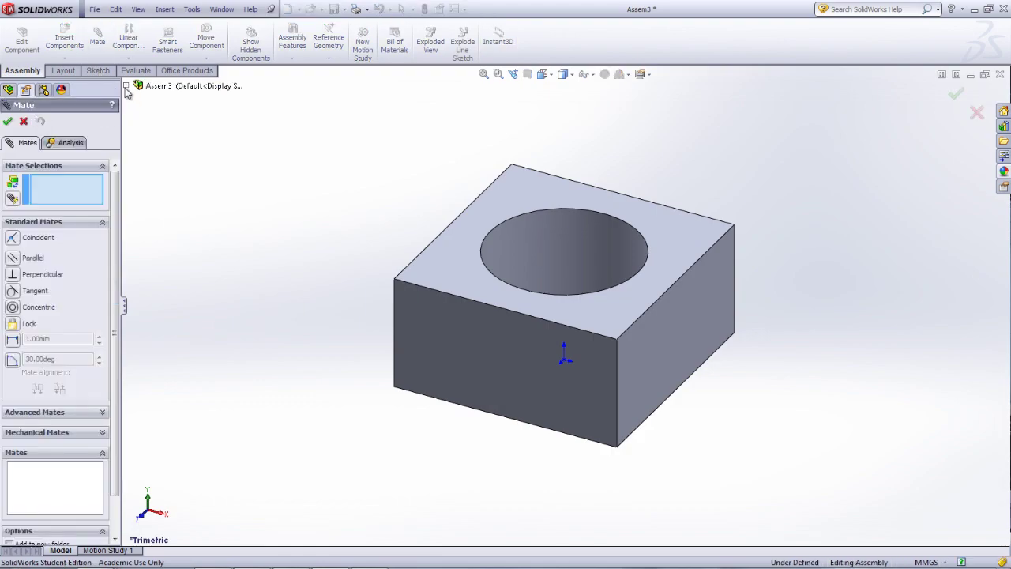
pyautogui.click(127, 85)
pyautogui.click(167, 131)
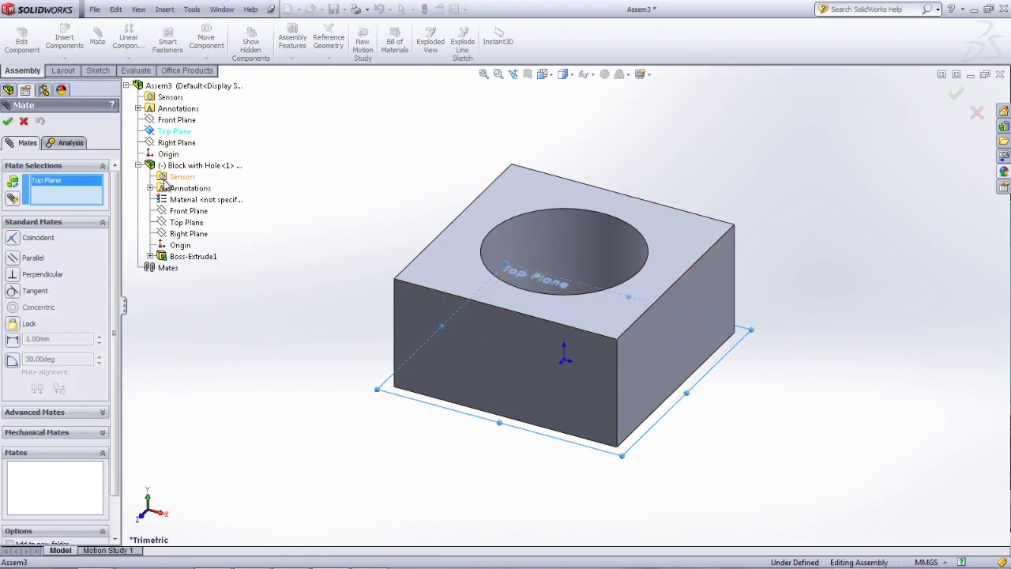
pyautogui.click(179, 235)
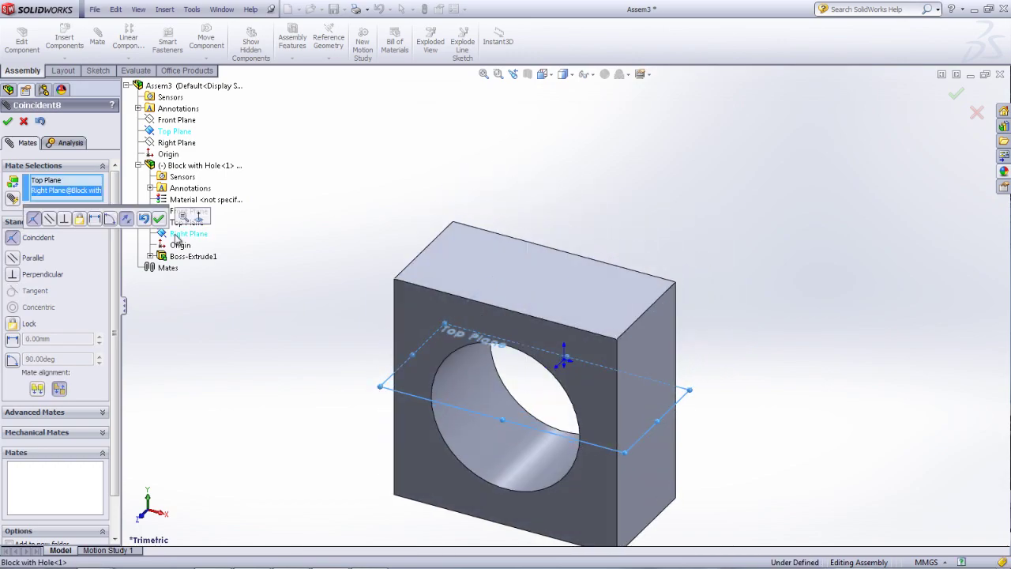
pyautogui.click(58, 388)
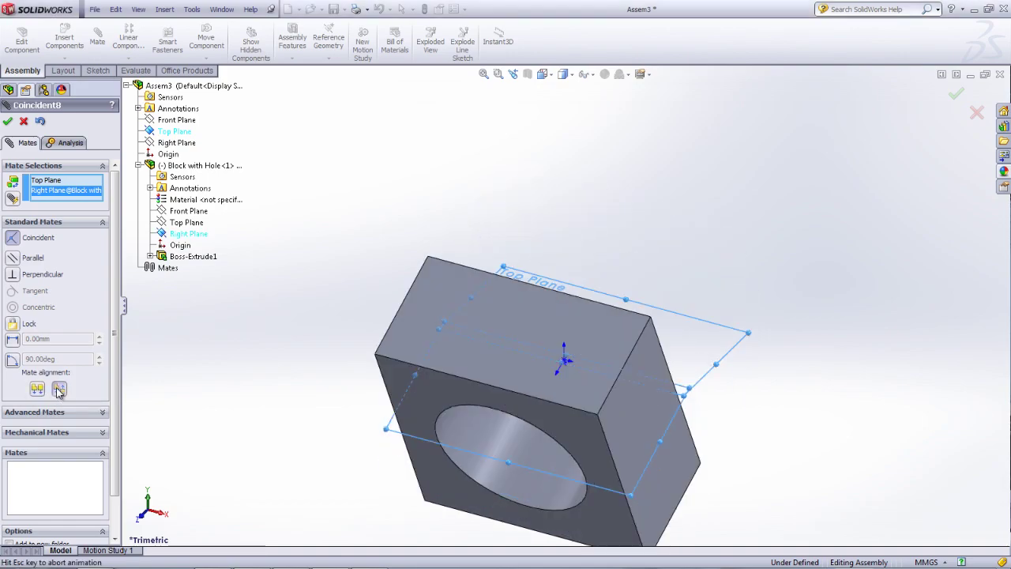
pyautogui.click(8, 121)
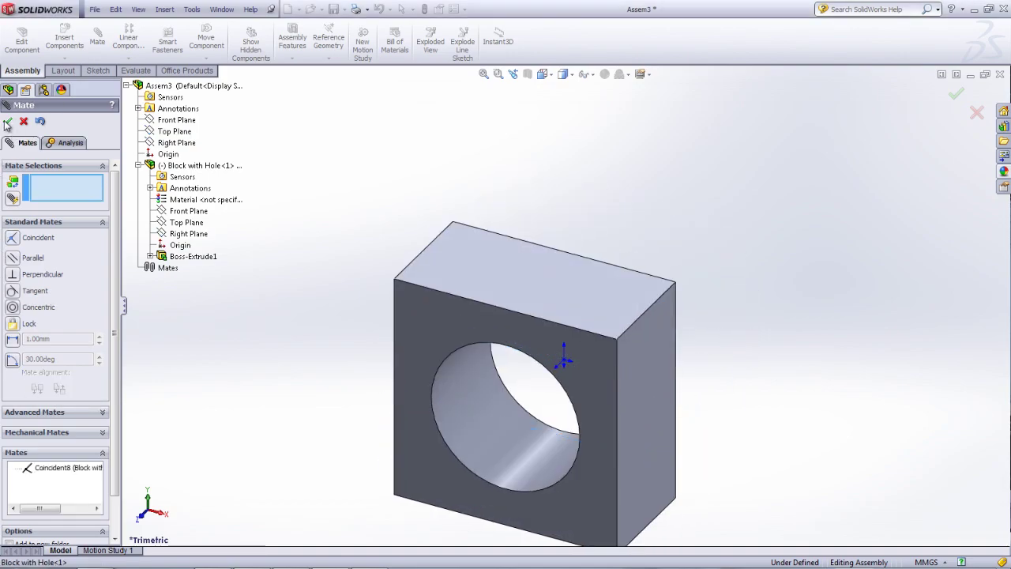
pyautogui.click(22, 122)
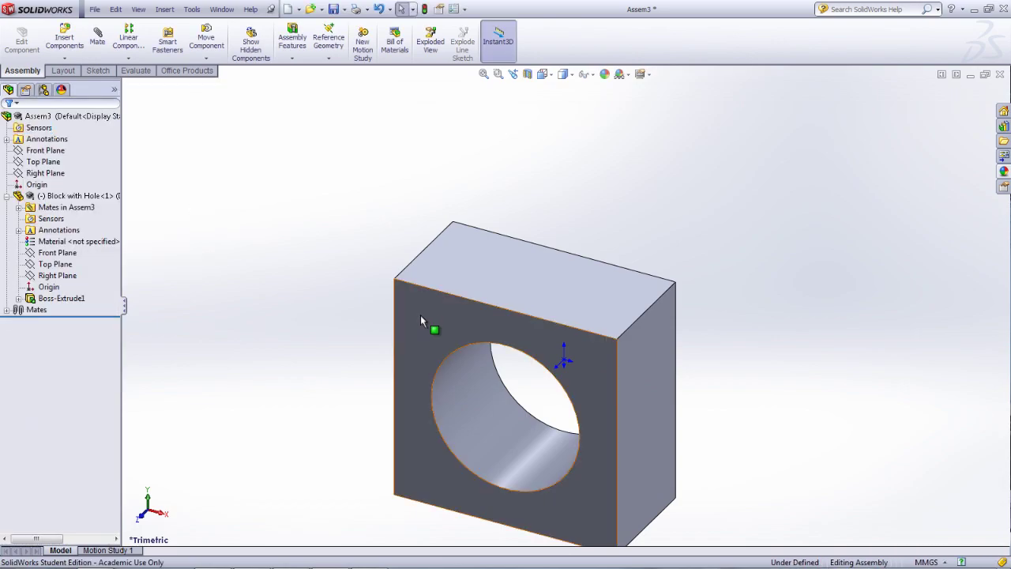
# - Fix the block again, confirm it cannot move, and revert to its hole-up placement
pyautogui.rightClick(421, 316)
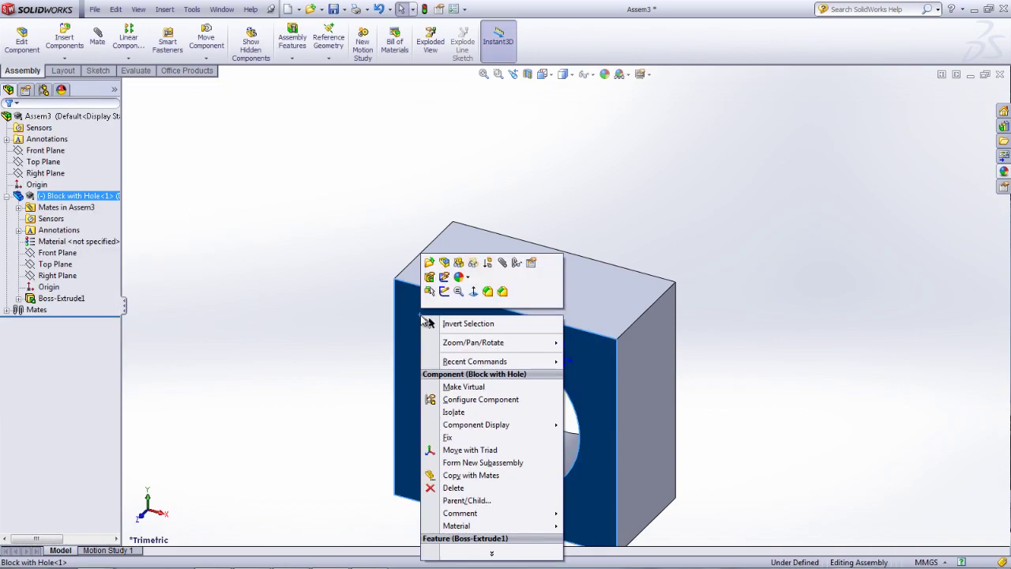
pyautogui.click(461, 439)
pyautogui.moveTo(412, 312)
pyautogui.mouseDown()
pyautogui.moveTo(424, 327)
pyautogui.moveTo(400, 316)
pyautogui.mouseUp()
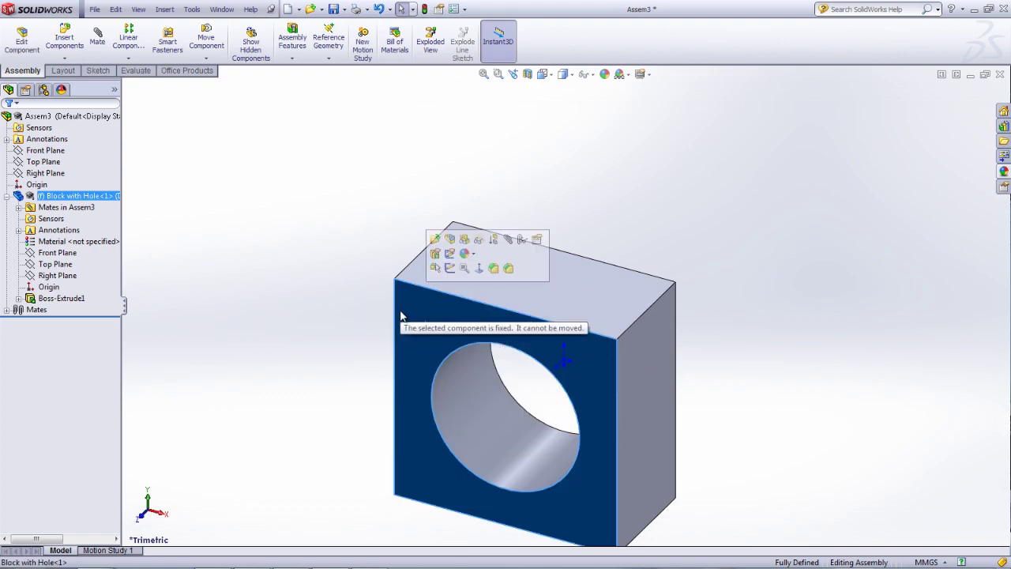
pyautogui.click(368, 311)
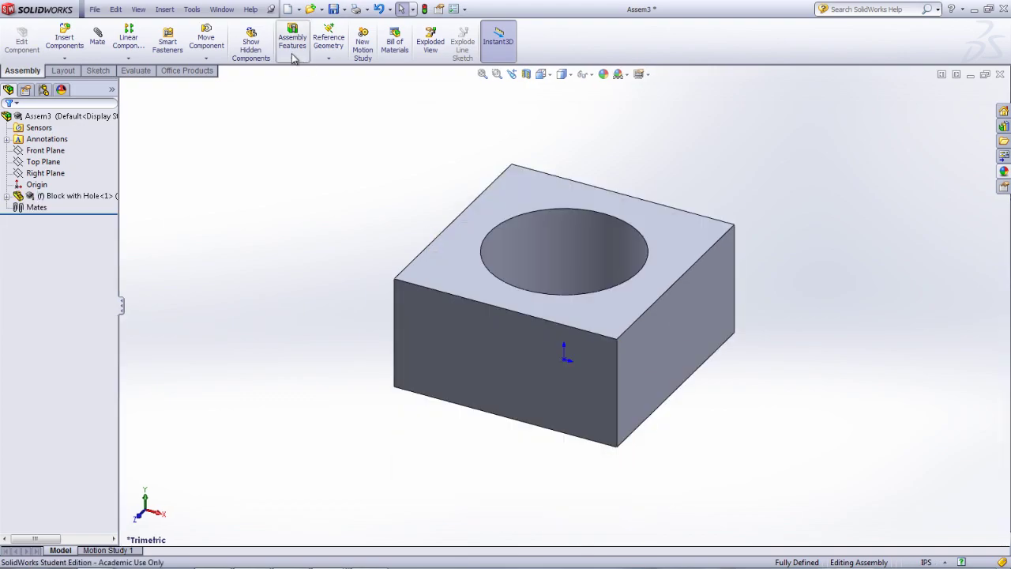
pyautogui.click(192, 10)
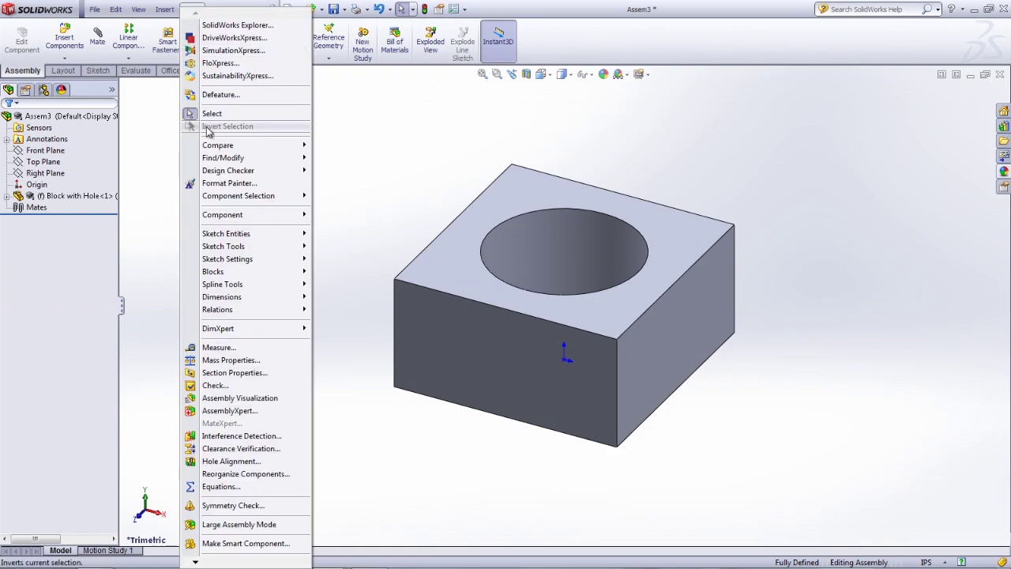
# - Set Assem3's document units to MMGS (millimeter, gram, second) under Document Properties > Units
pyautogui.moveTo(204, 559)
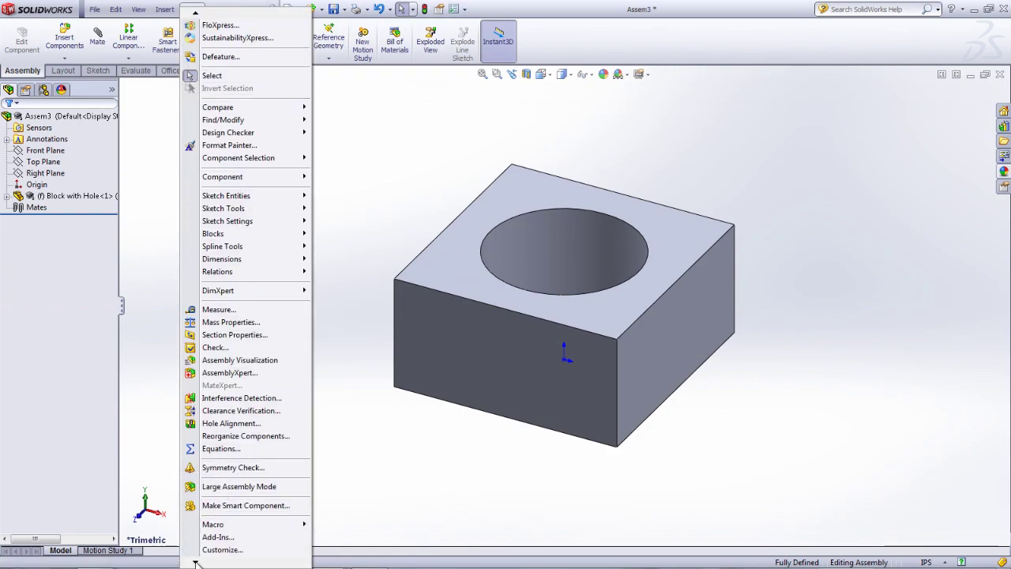
pyautogui.click(208, 533)
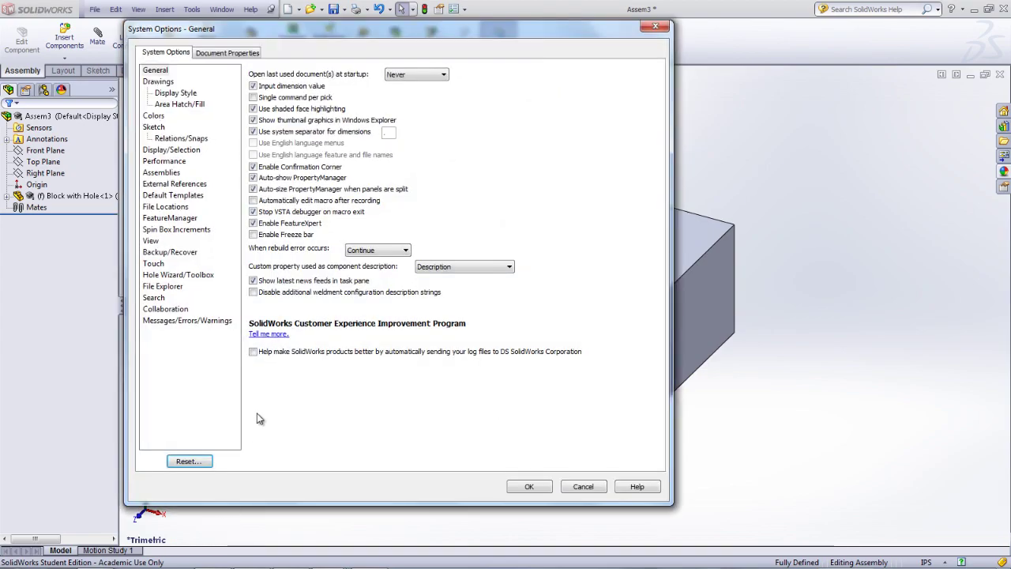
pyautogui.click(219, 54)
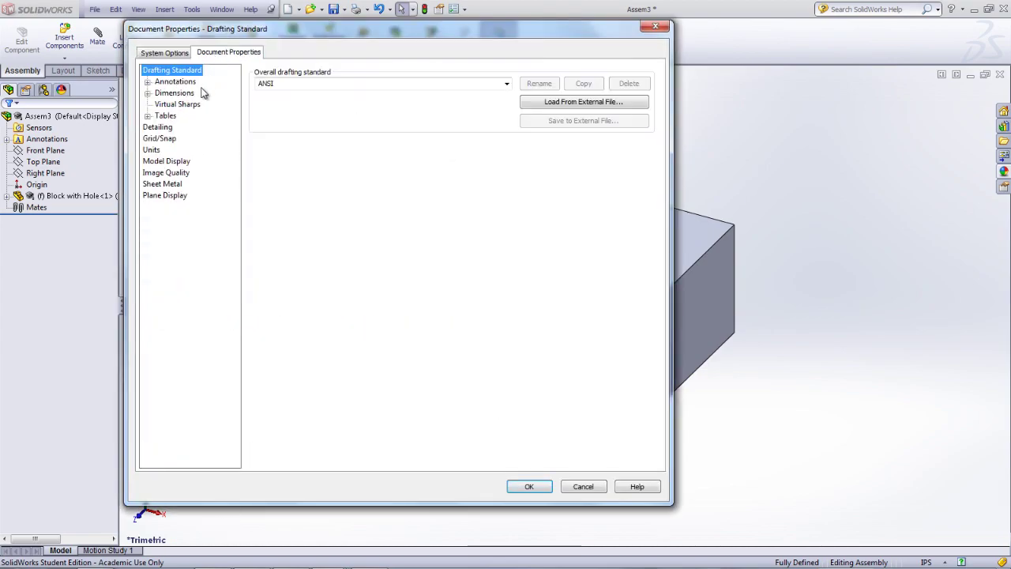
pyautogui.click(152, 150)
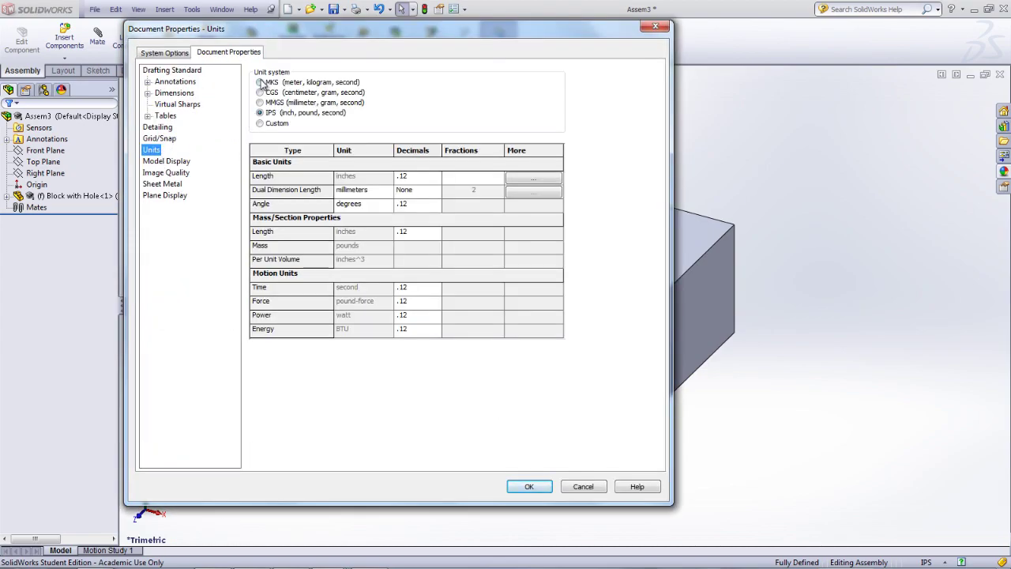
pyautogui.click(260, 103)
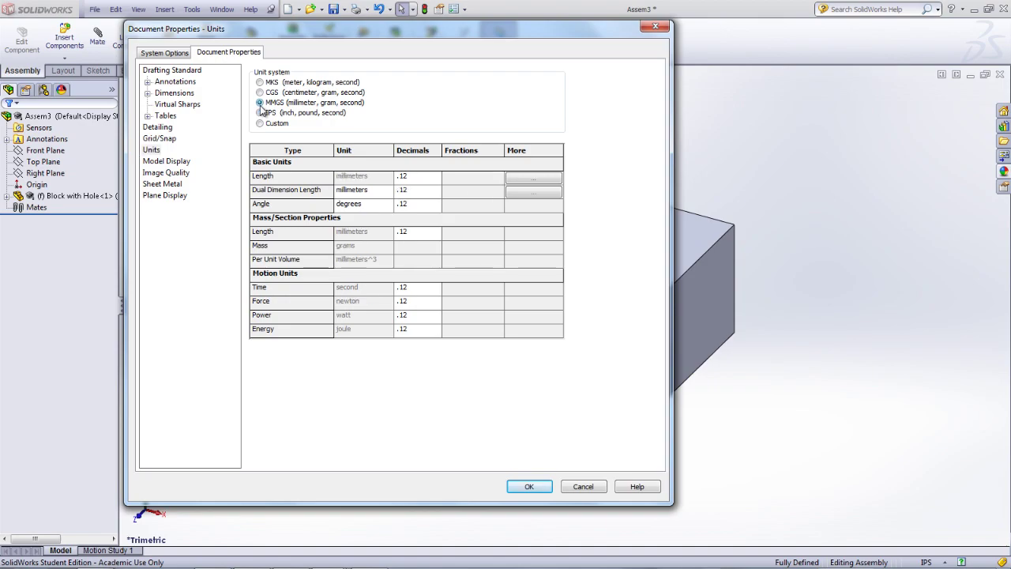
pyautogui.click(529, 486)
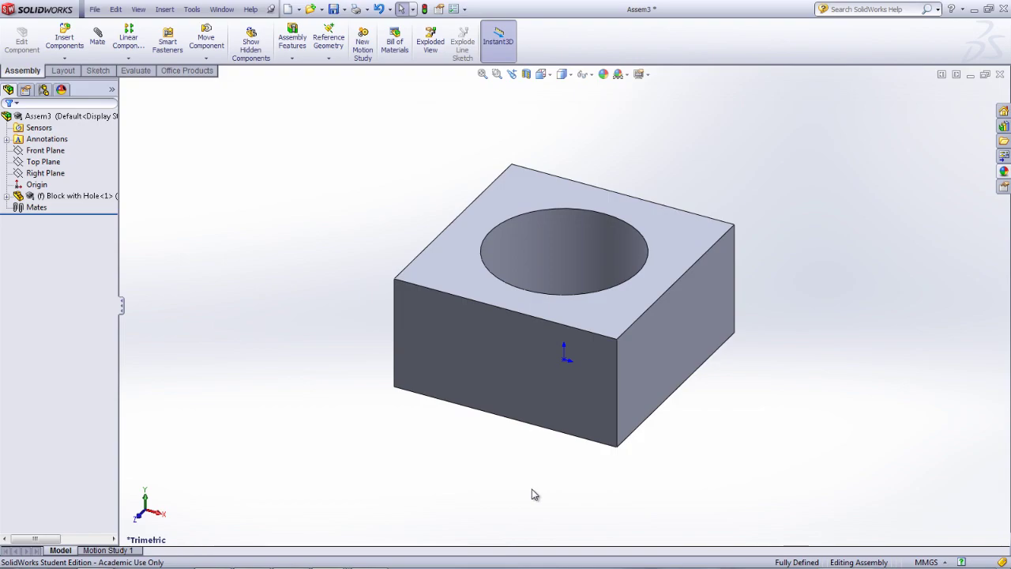
# - Insert the Cylinder part from Open documents and drag it beside the block
pyautogui.click(68, 45)
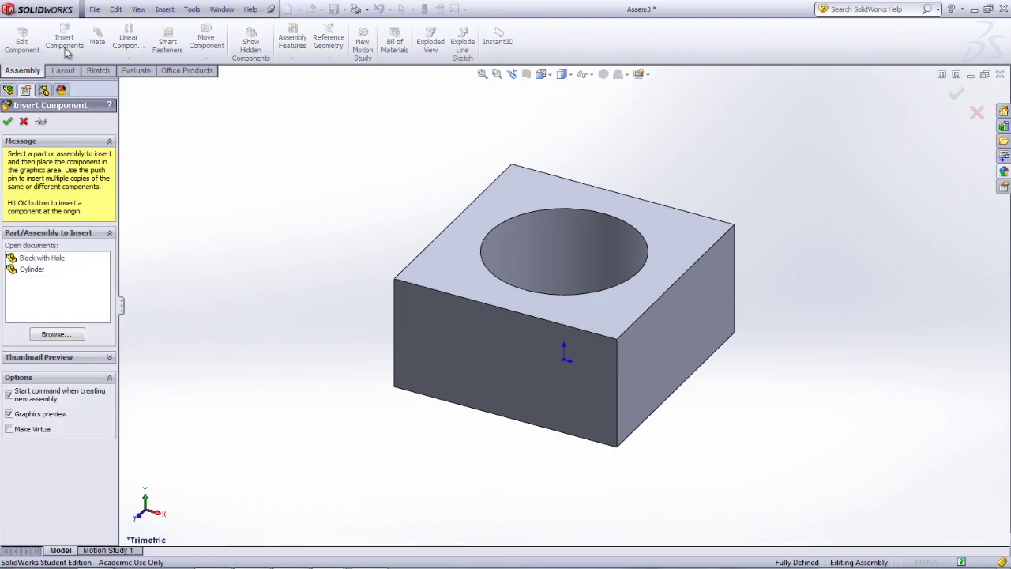
pyautogui.click(32, 269)
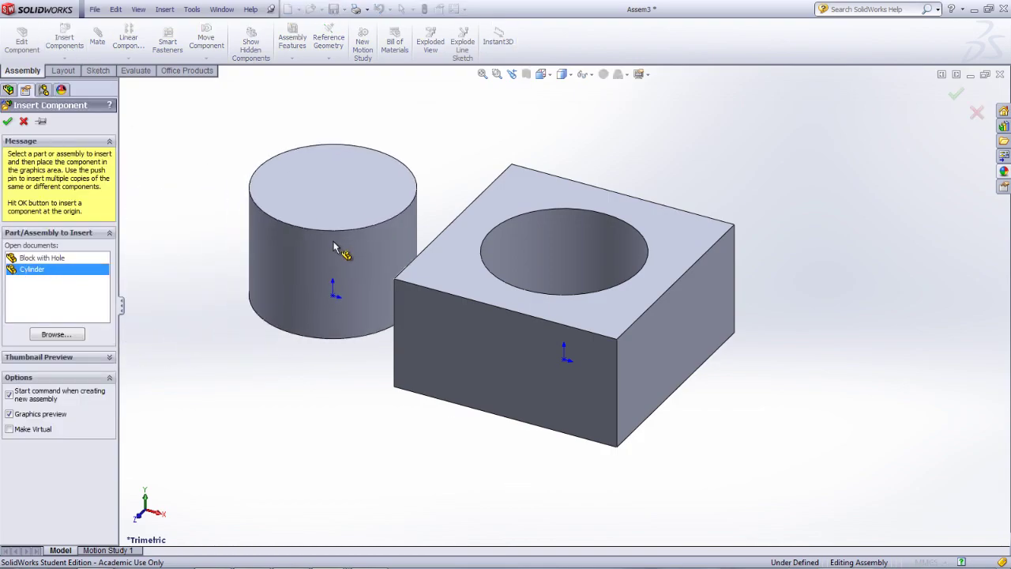
pyautogui.click(334, 243)
pyautogui.moveTo(338, 251); pyautogui.dragTo(356, 218)
pyautogui.click(209, 220)
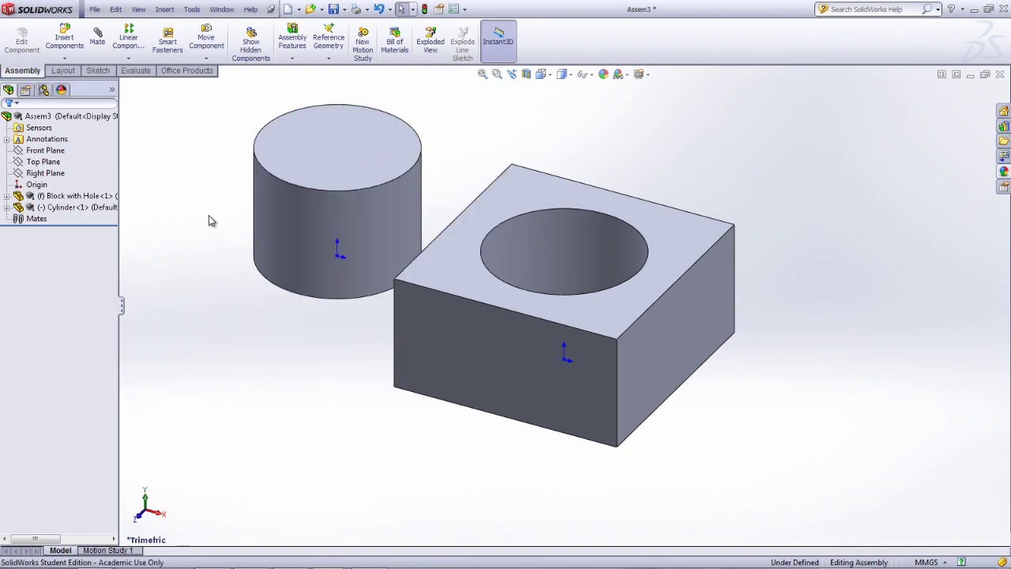
# - Add a Concentric1 mate between the cylinder's curved face and the hole's inner face
pyautogui.click(98, 39)
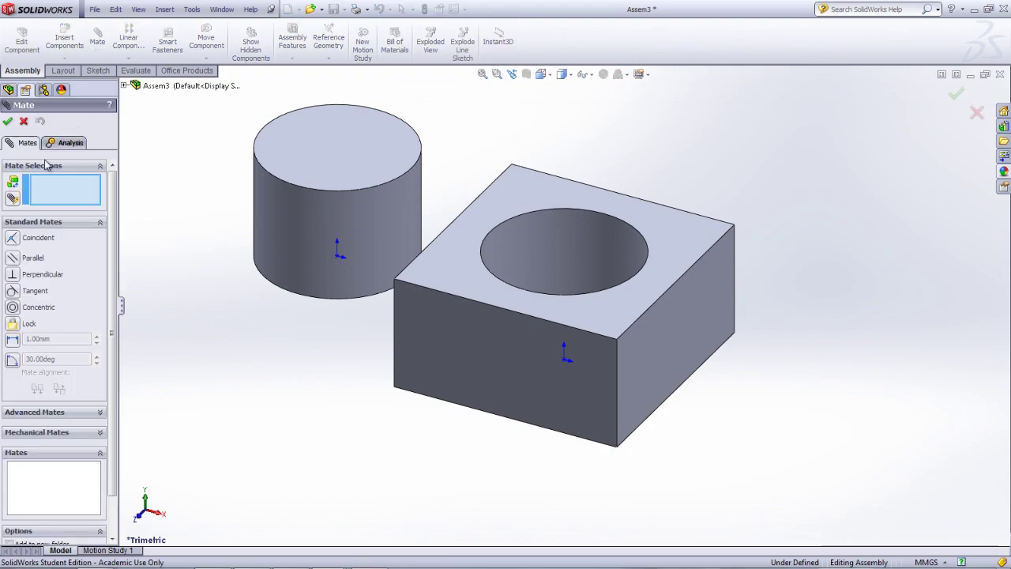
pyautogui.click(13, 307)
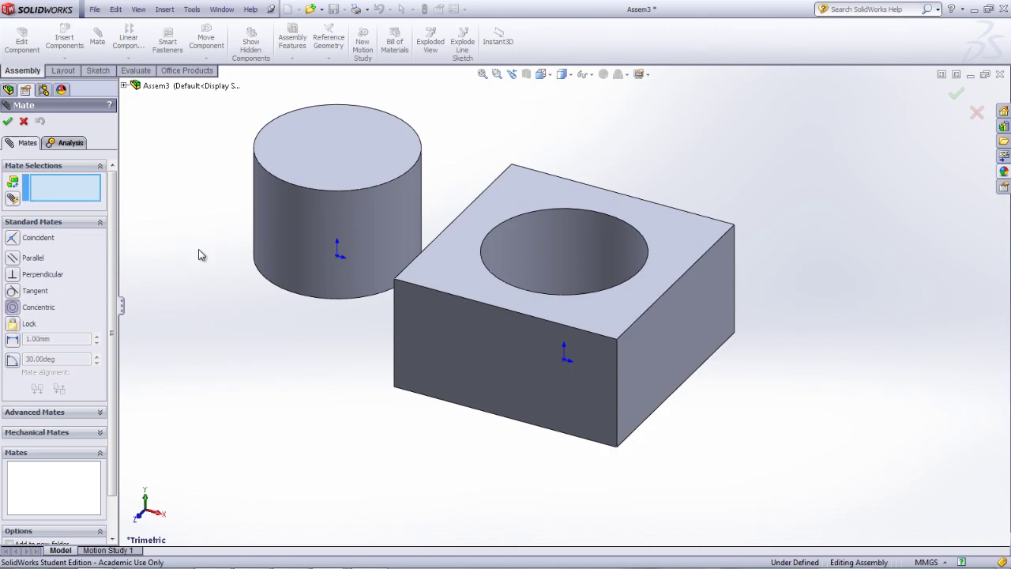
pyautogui.click(542, 249)
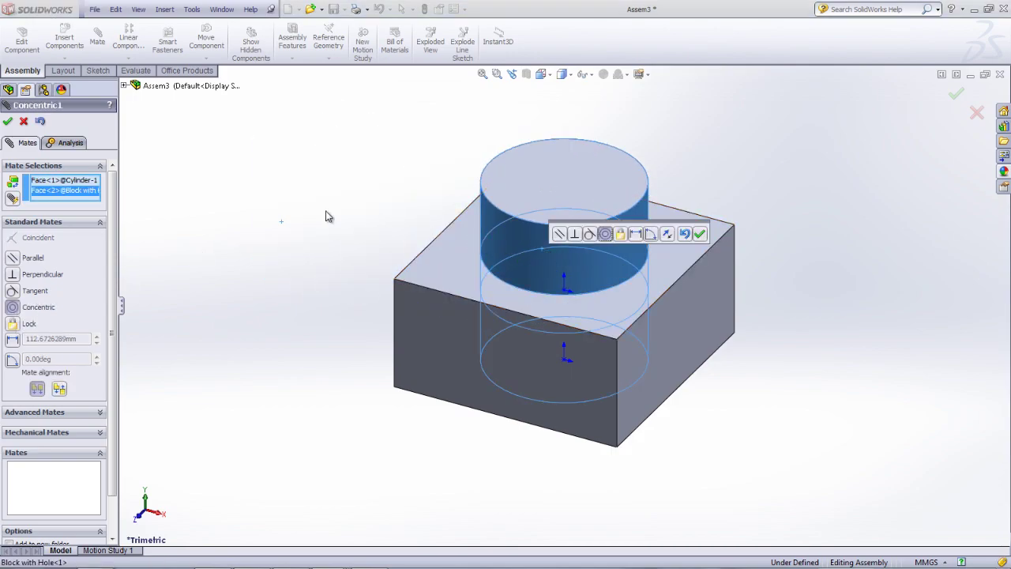
pyautogui.click(7, 122)
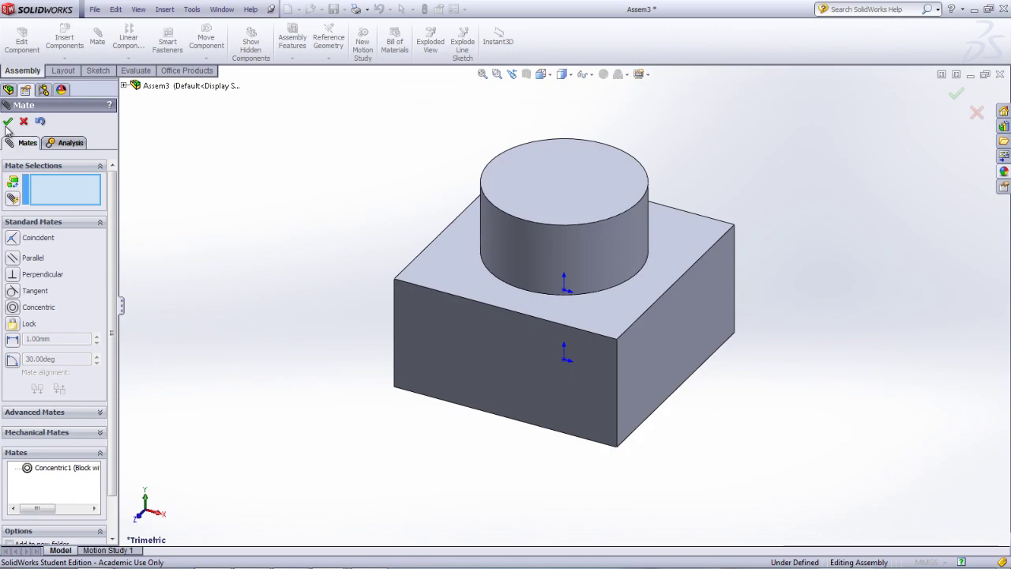
pyautogui.click(7, 123)
pyautogui.click(6, 219)
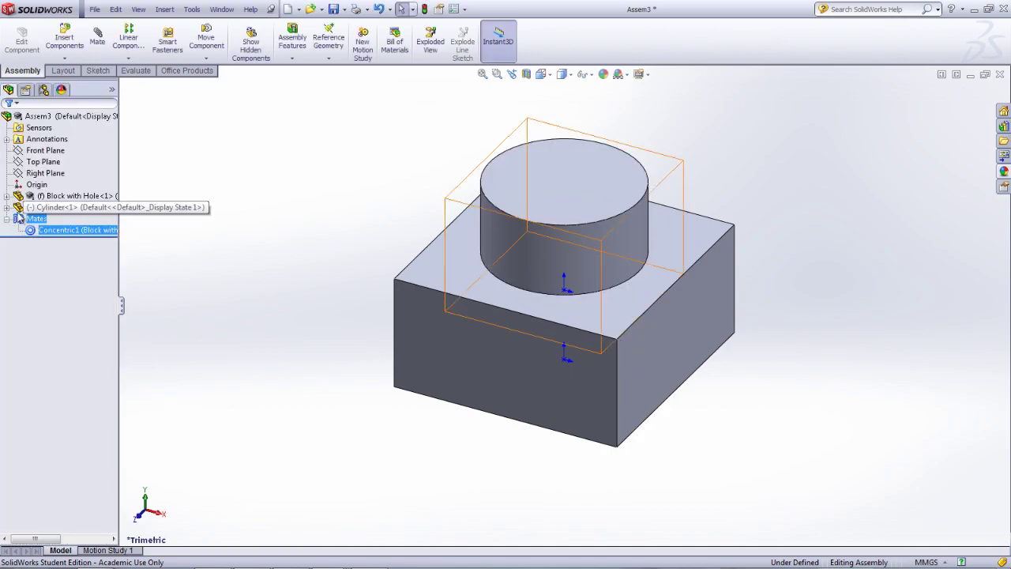
# - Open Cylinder<1>'s Concentric1 mate for editing and leave it unchanged
pyautogui.click(6, 207)
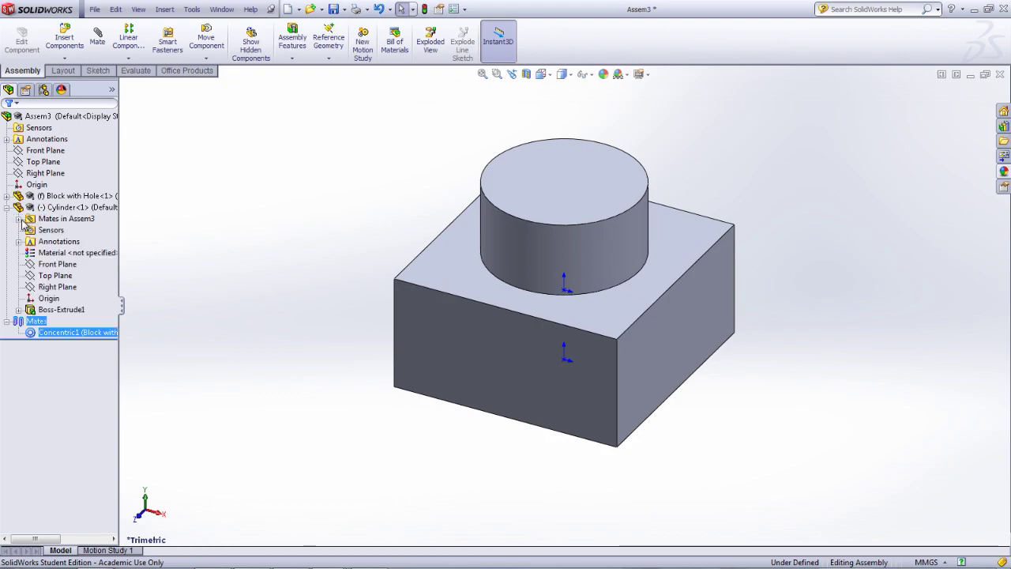
pyautogui.click(30, 223)
pyautogui.click(75, 230)
pyautogui.rightClick(83, 230)
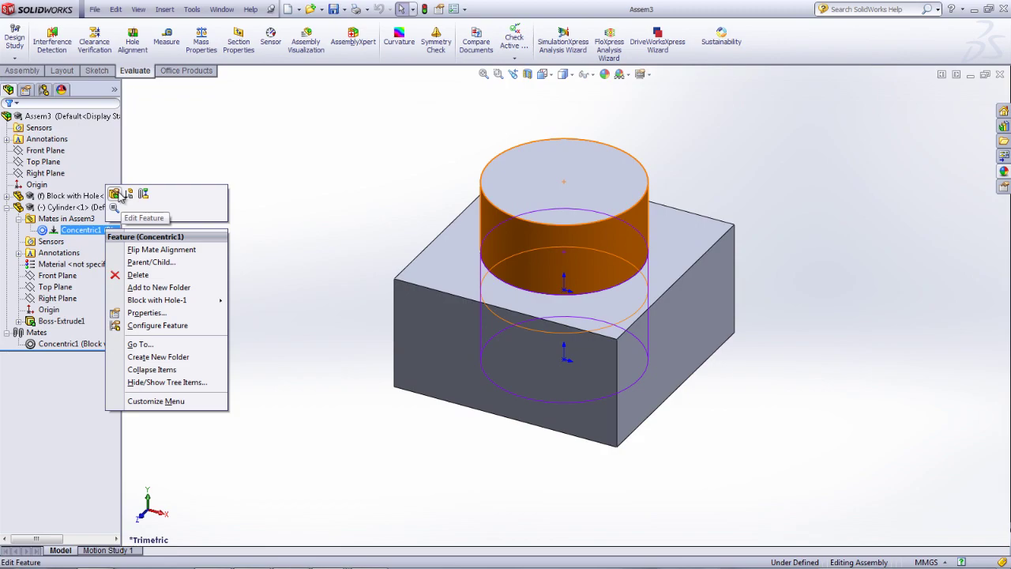
pyautogui.click(114, 194)
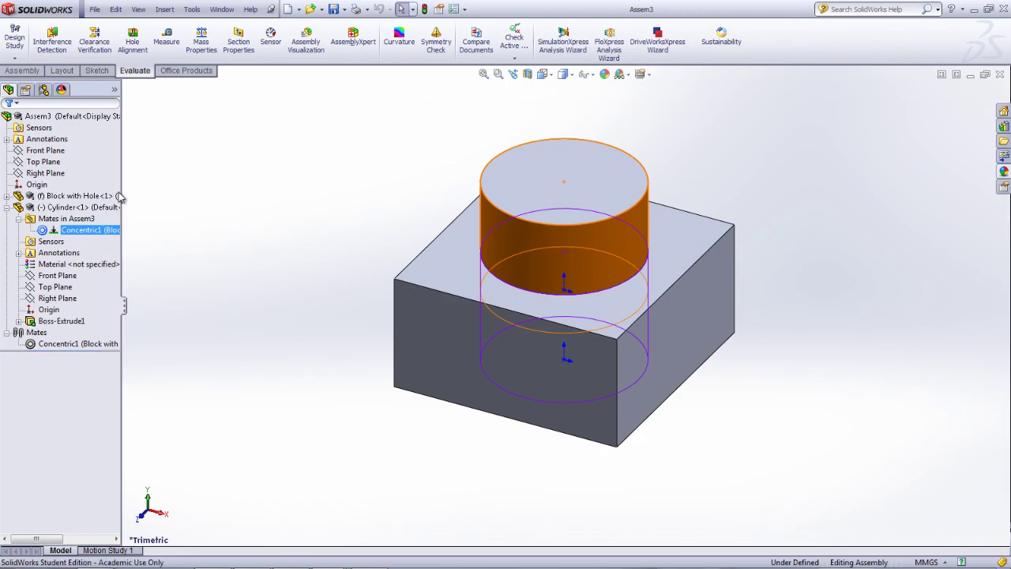
pyautogui.press('Escape')
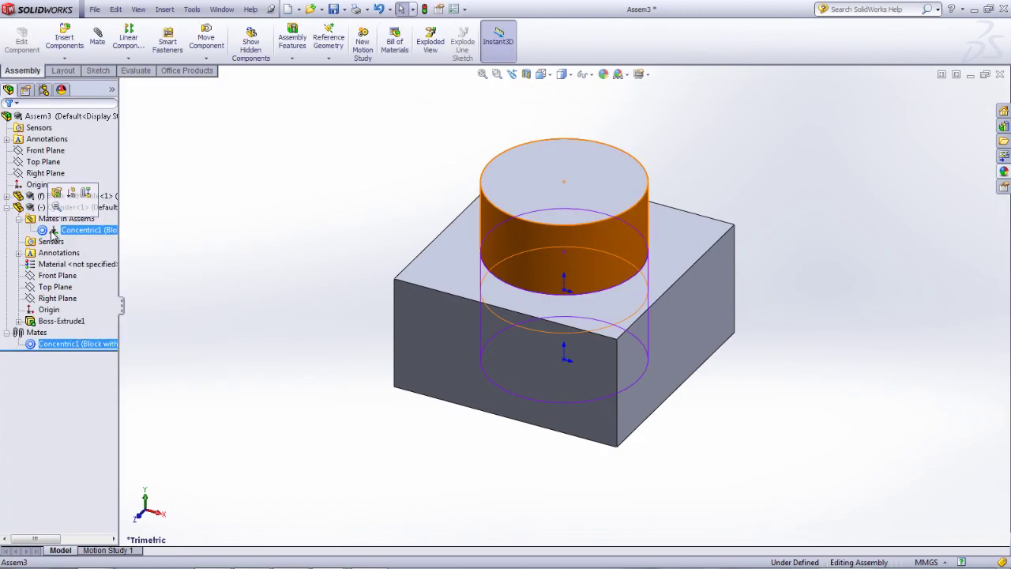
pyautogui.click(176, 244)
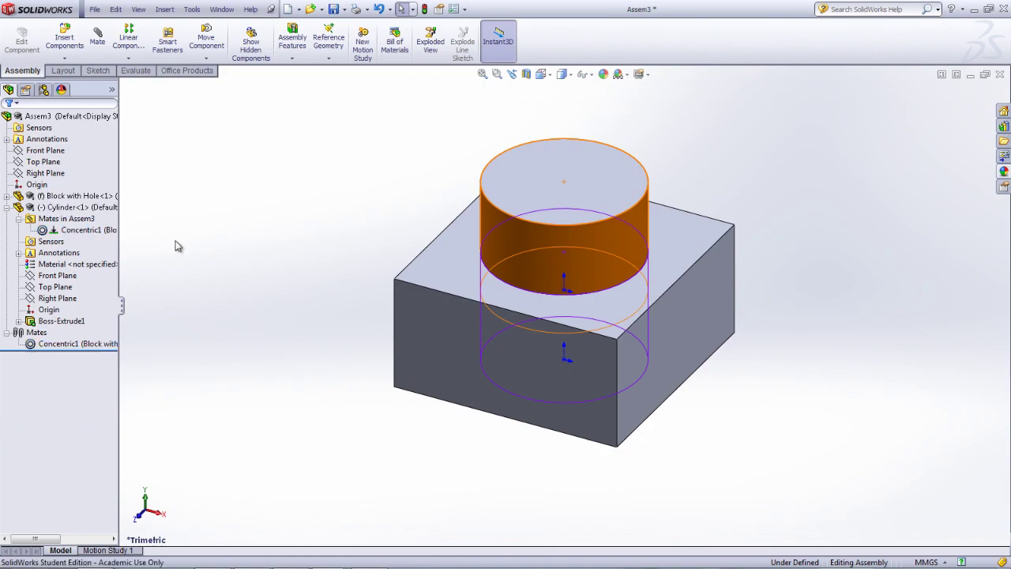
# - List the cylinder's mates, highlighting the geometry Concentric1 uses, then close the list
pyautogui.rightClick(505, 259)
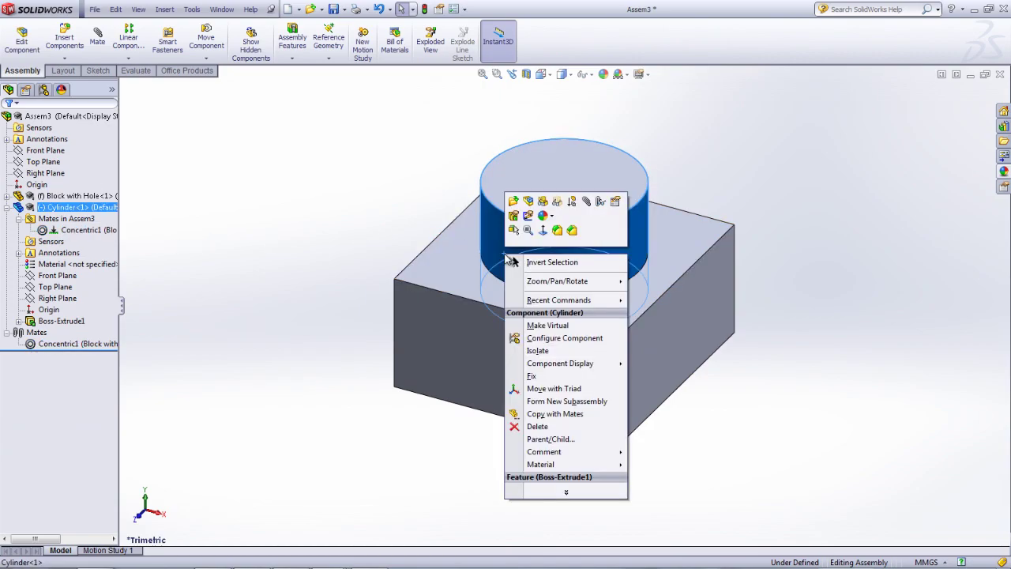
pyautogui.click(599, 204)
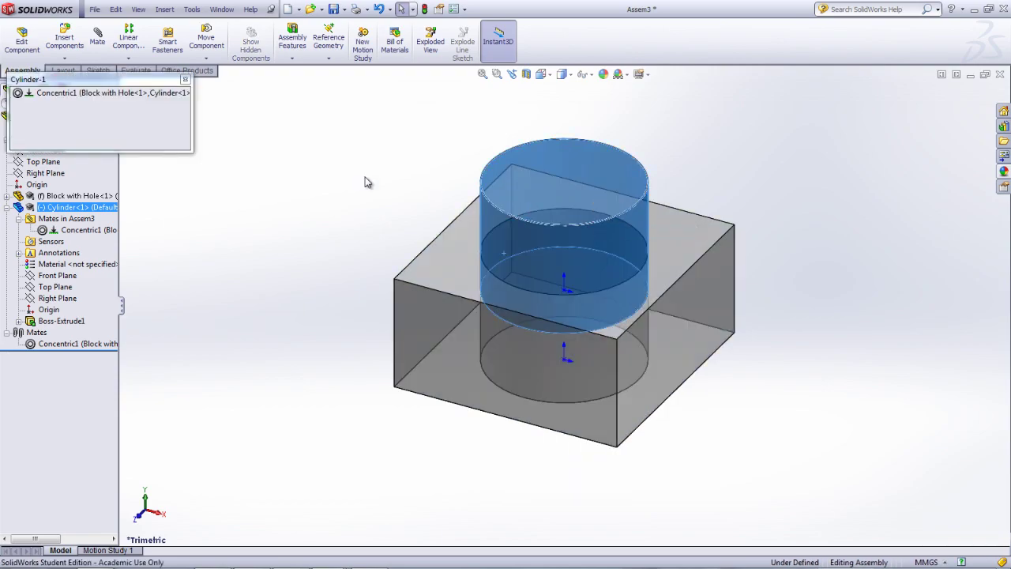
pyautogui.click(175, 95)
pyautogui.click(184, 80)
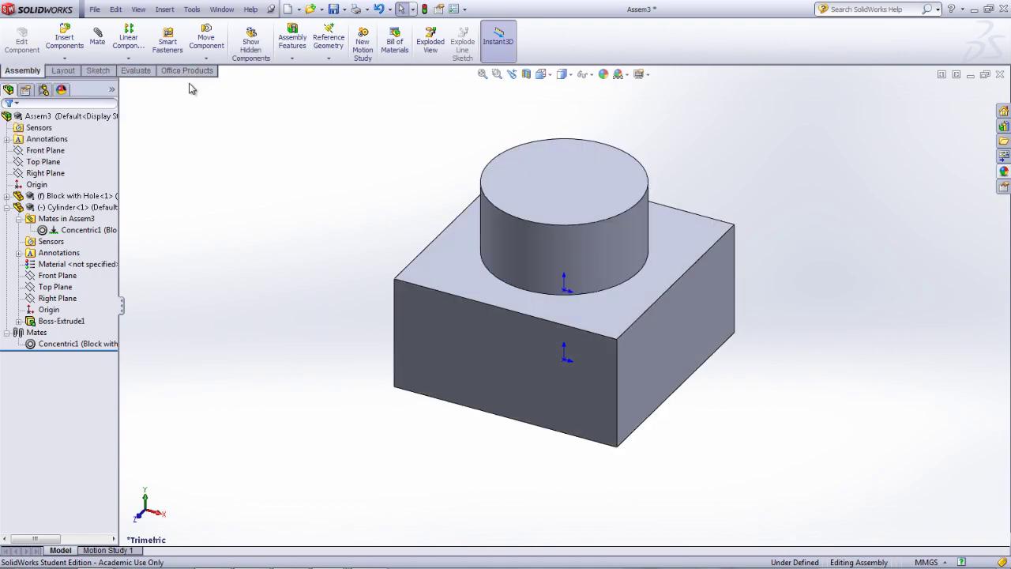
pyautogui.click(96, 38)
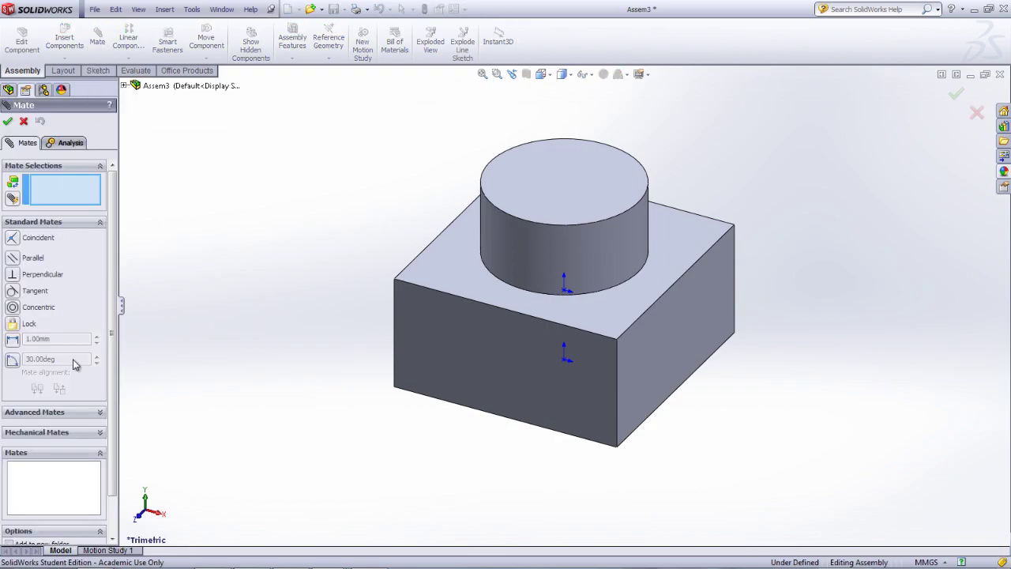
pyautogui.click(101, 413)
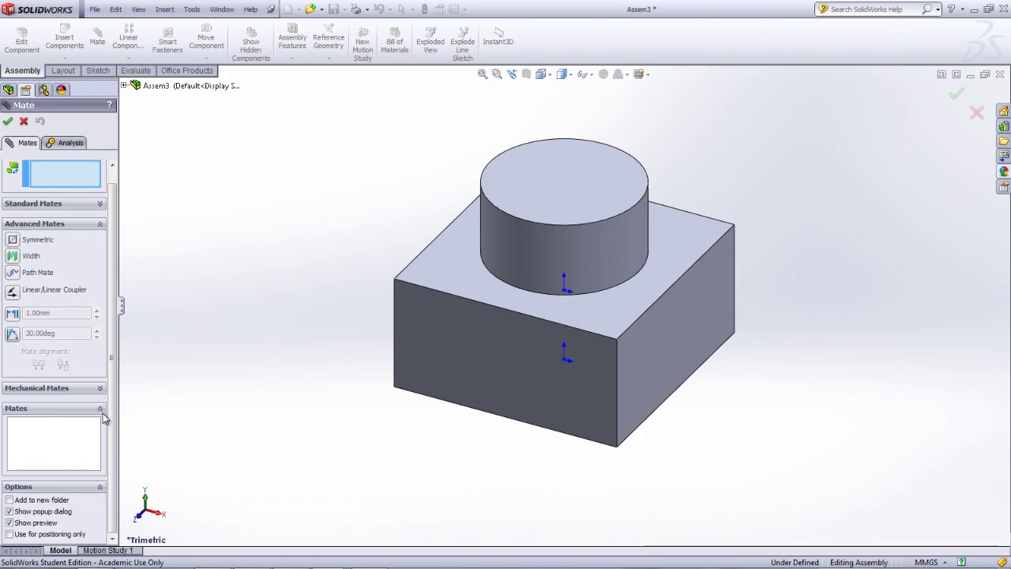
pyautogui.click(101, 389)
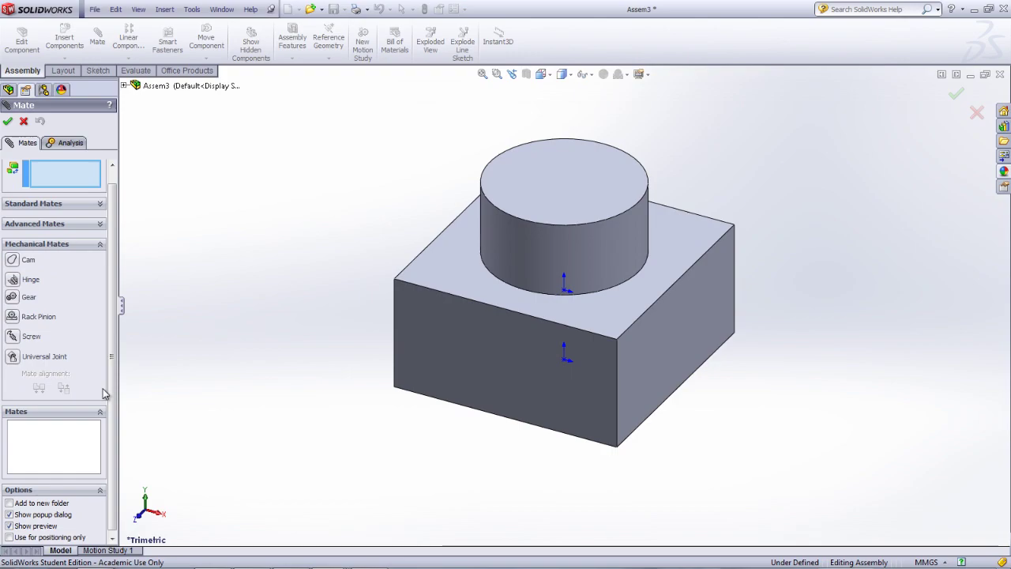
pyautogui.click(24, 121)
pyautogui.click(45, 117)
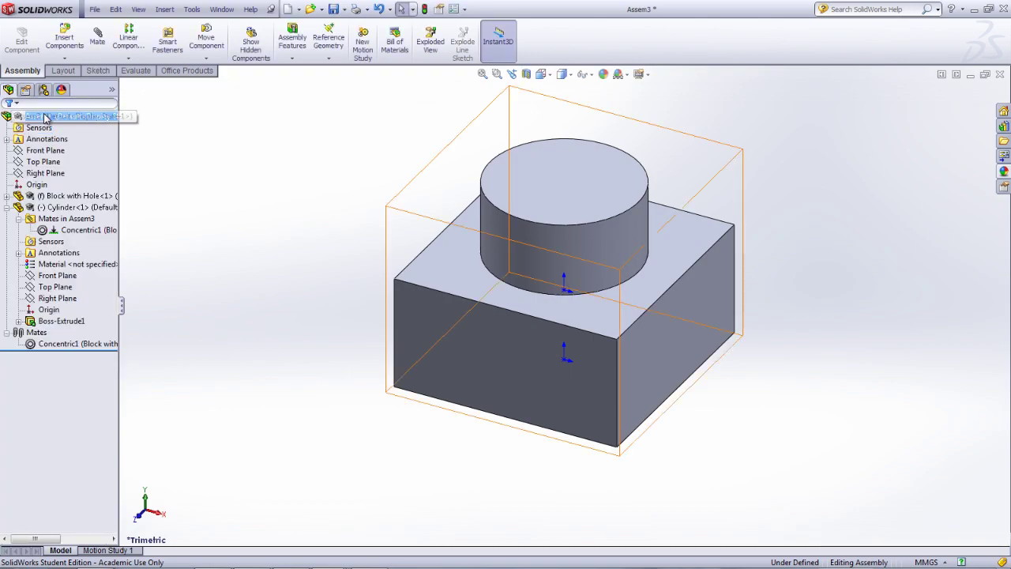
# - Measure the cylinder's top face, then run Interference Detection reporting No Interferences
pyautogui.click(135, 71)
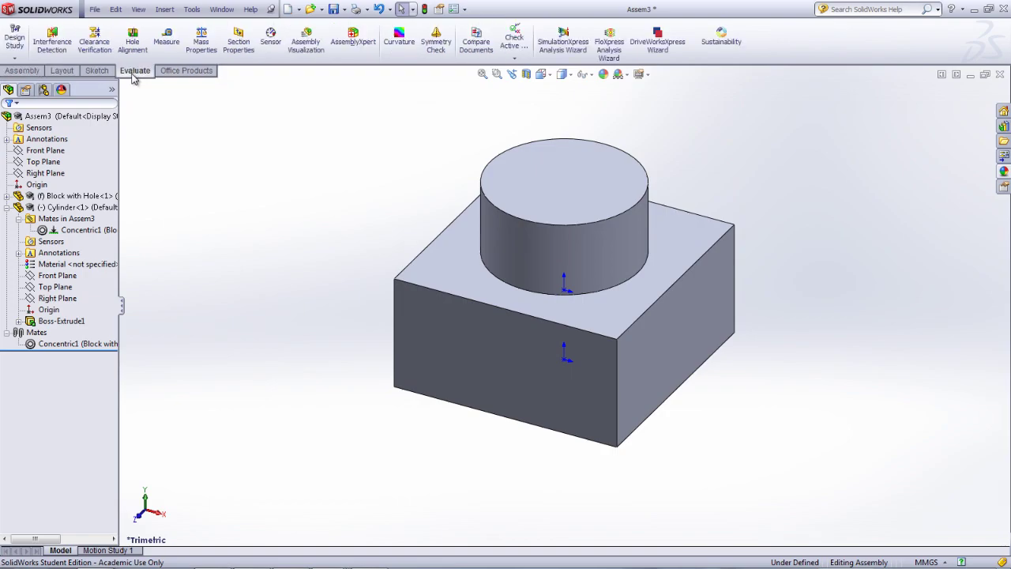
pyautogui.click(167, 54)
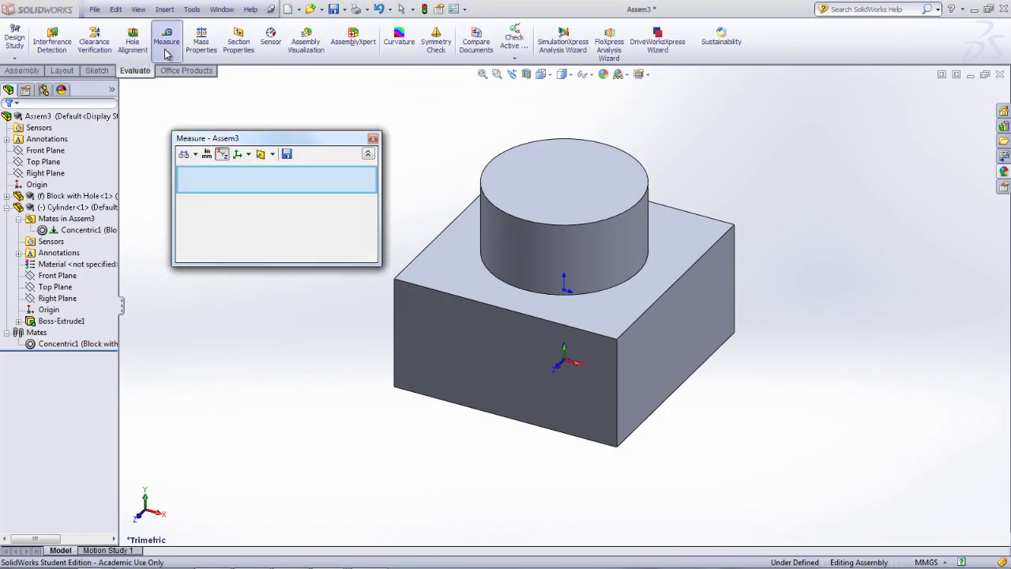
pyautogui.click(534, 213)
pyautogui.press('Escape')
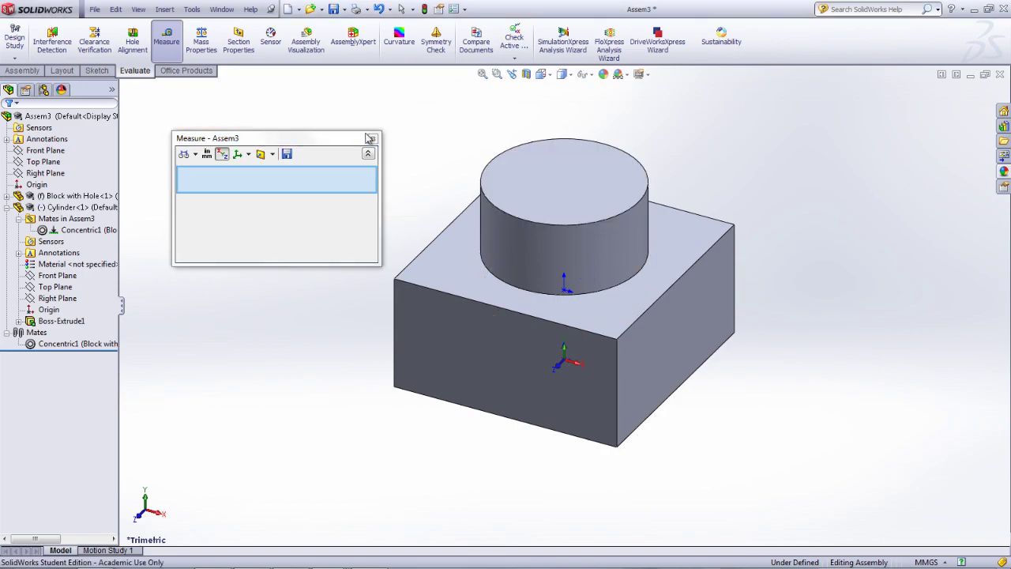
pyautogui.click(373, 138)
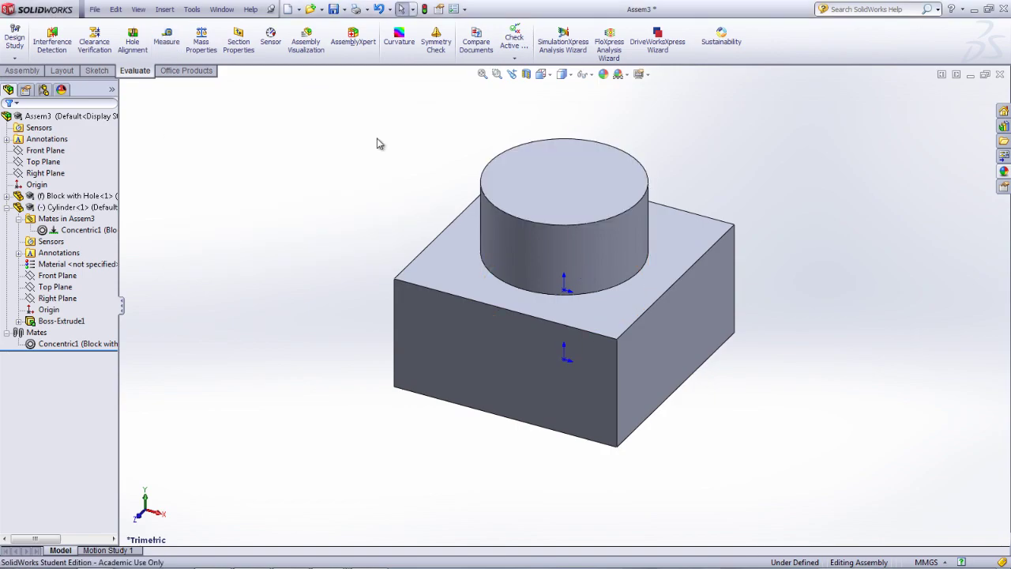
pyautogui.click(51, 41)
pyautogui.click(61, 198)
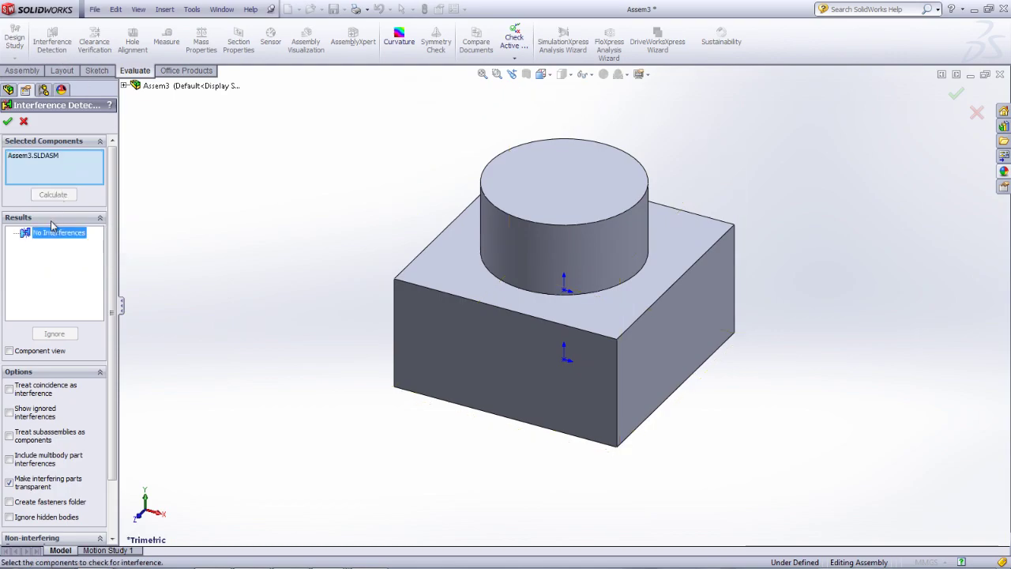